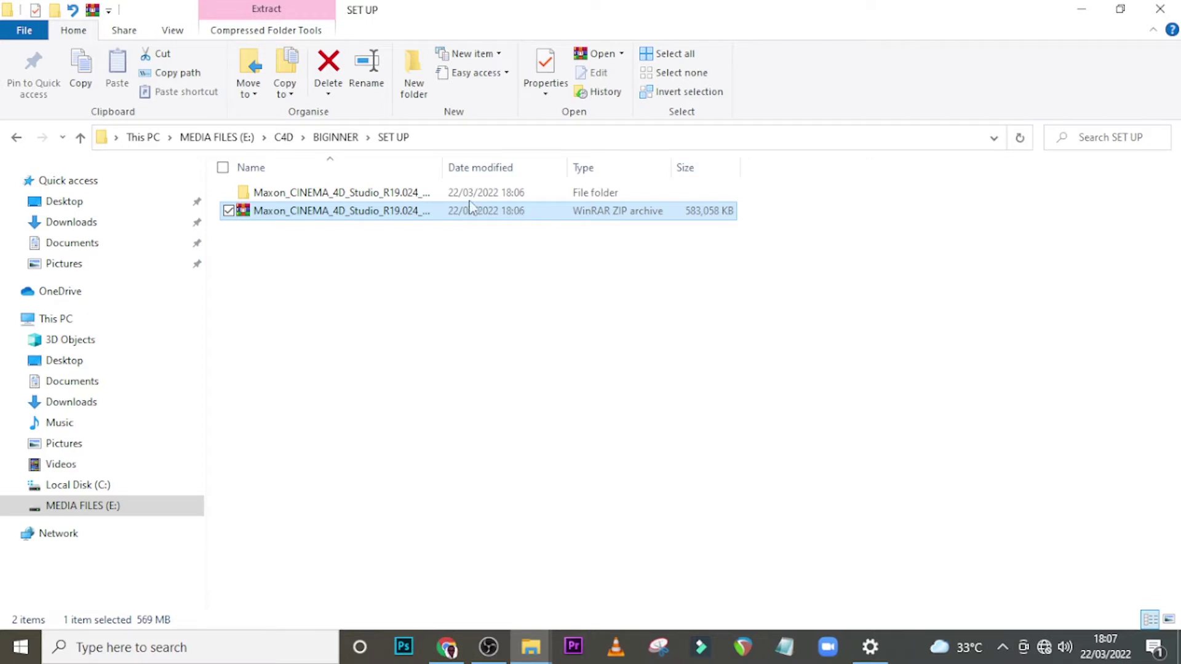
# Go through the extracted Cinema 4D Studio folders to R19_Install_Web_Win\bin and right-click MAXON-Inst.exe.
pyautogui.doubleClick(359, 195)
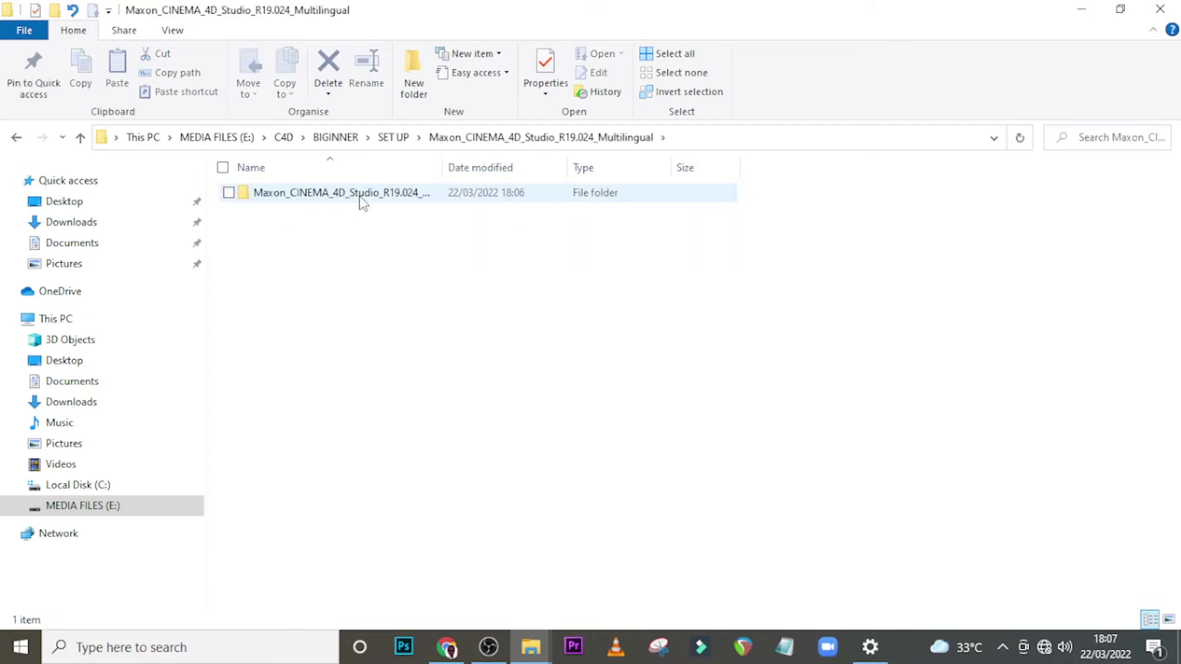
pyautogui.doubleClick(361, 195)
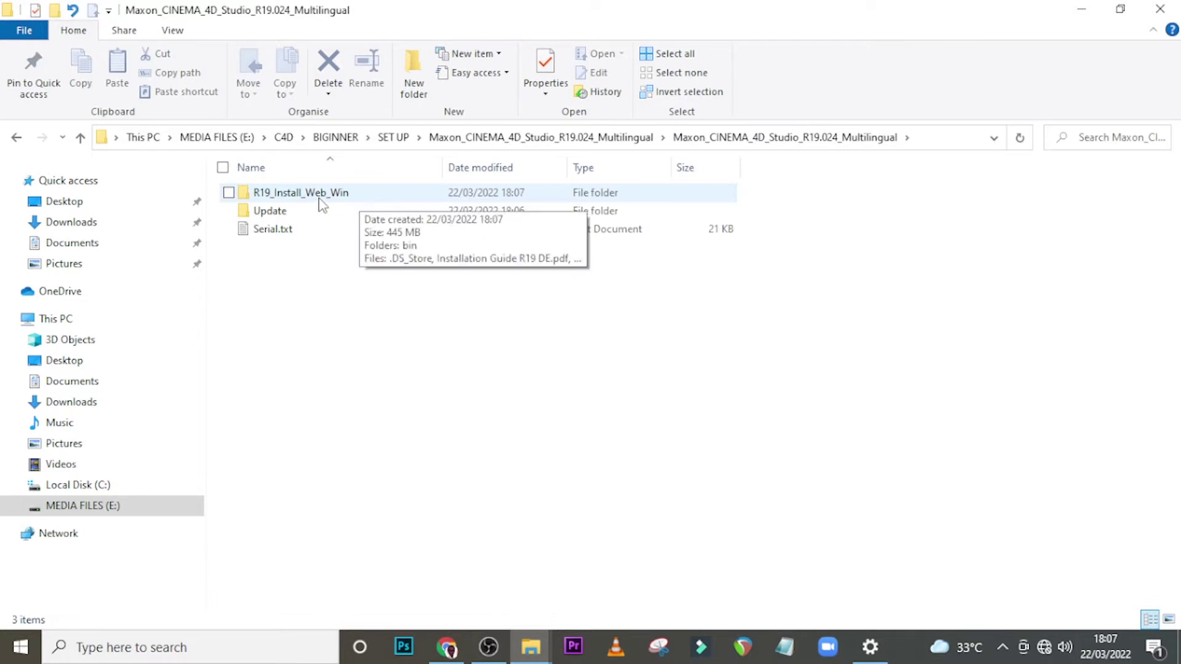
pyautogui.doubleClick(318, 195)
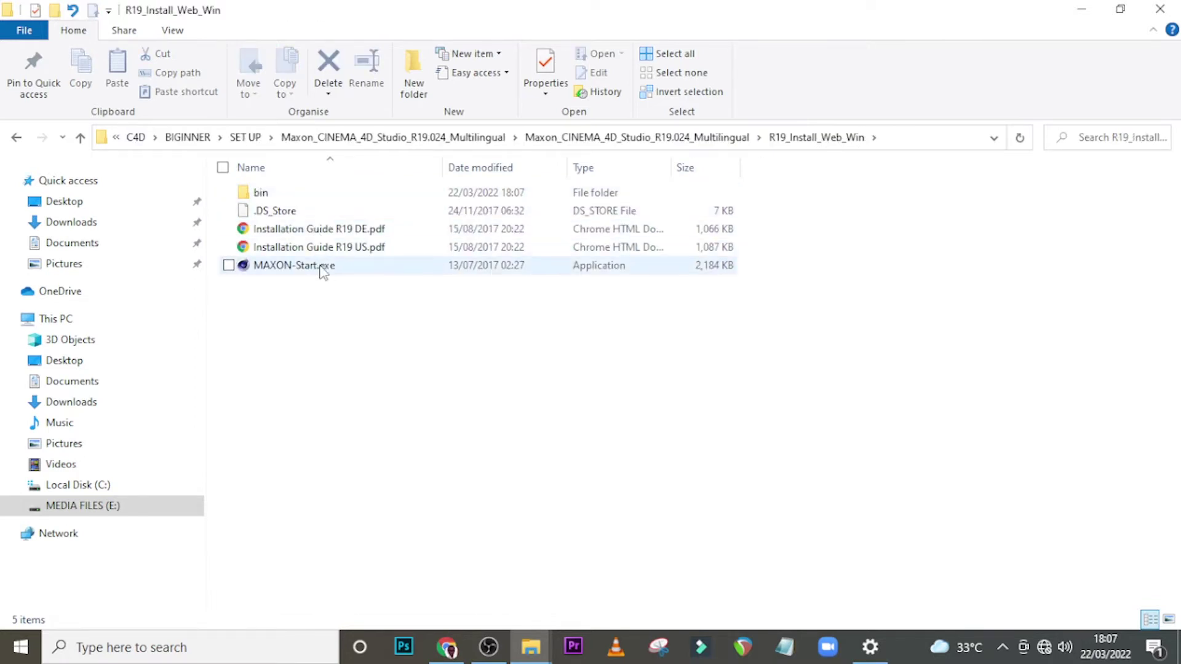
pyautogui.doubleClick(271, 193)
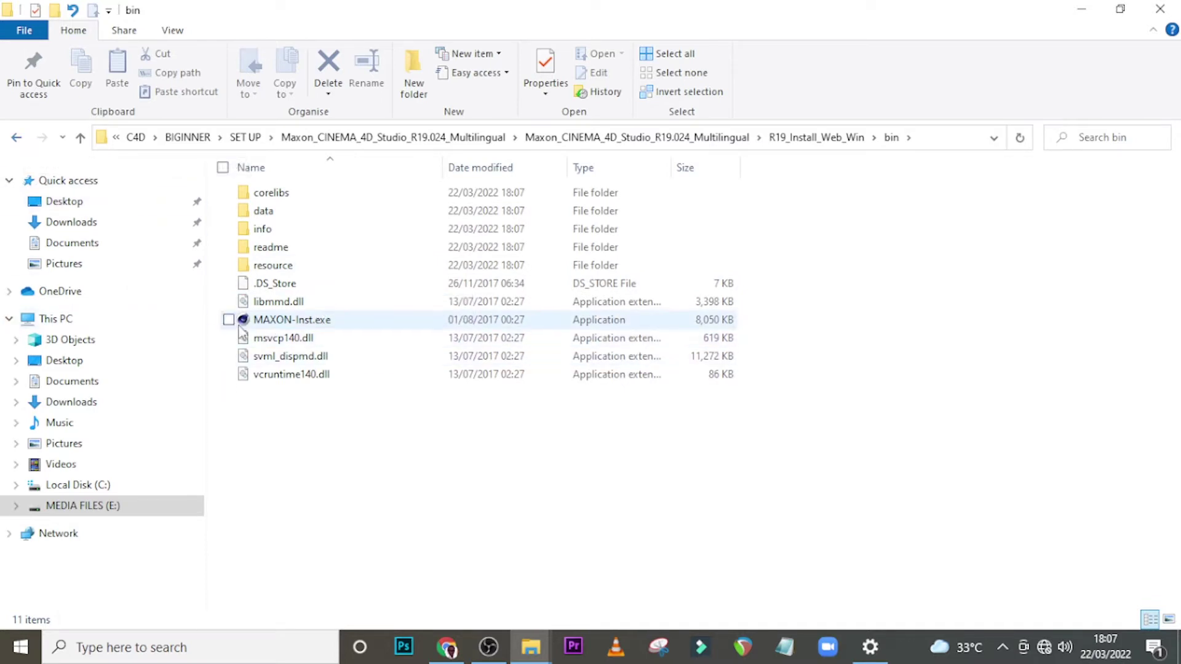
pyautogui.rightClick(271, 319)
# Run the installer as administrator and continue past the welcome notes.
pyautogui.click(369, 230)
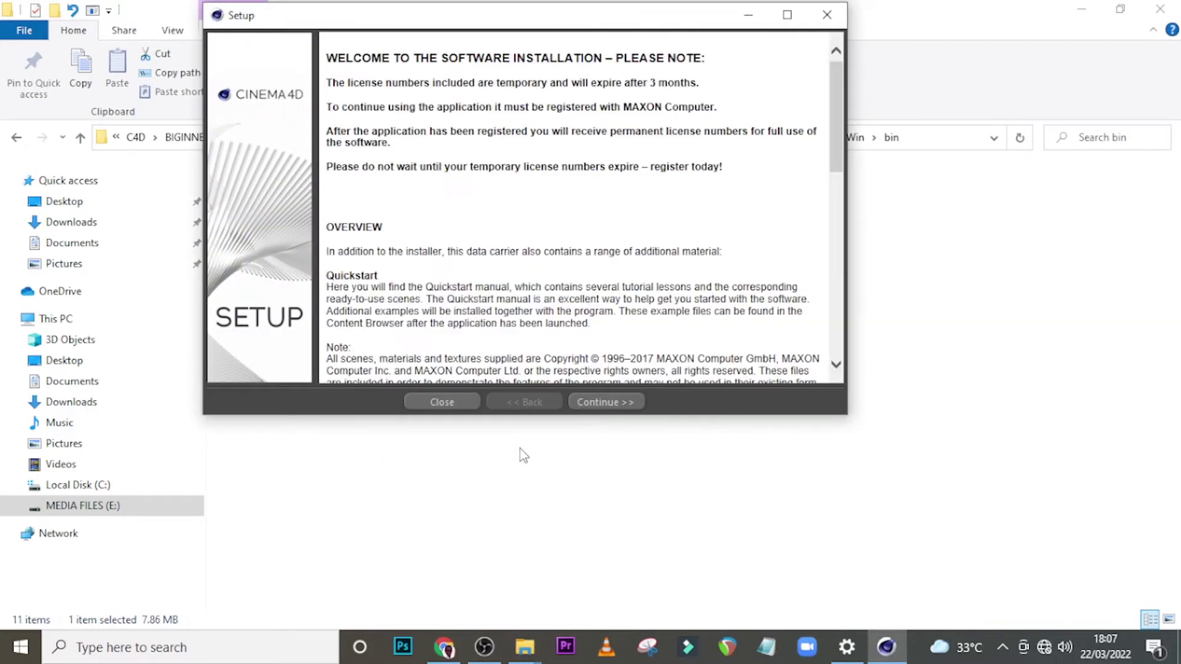
pyautogui.scroll(-4, 501, 229)
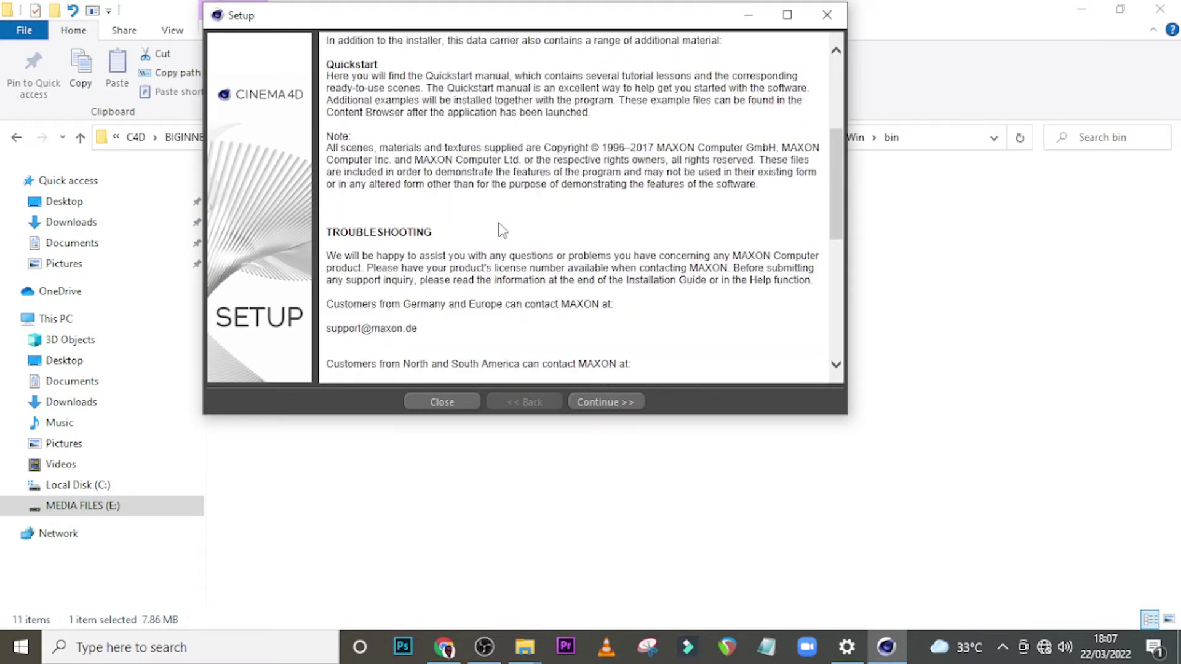
pyautogui.scroll(-7, 501, 230)
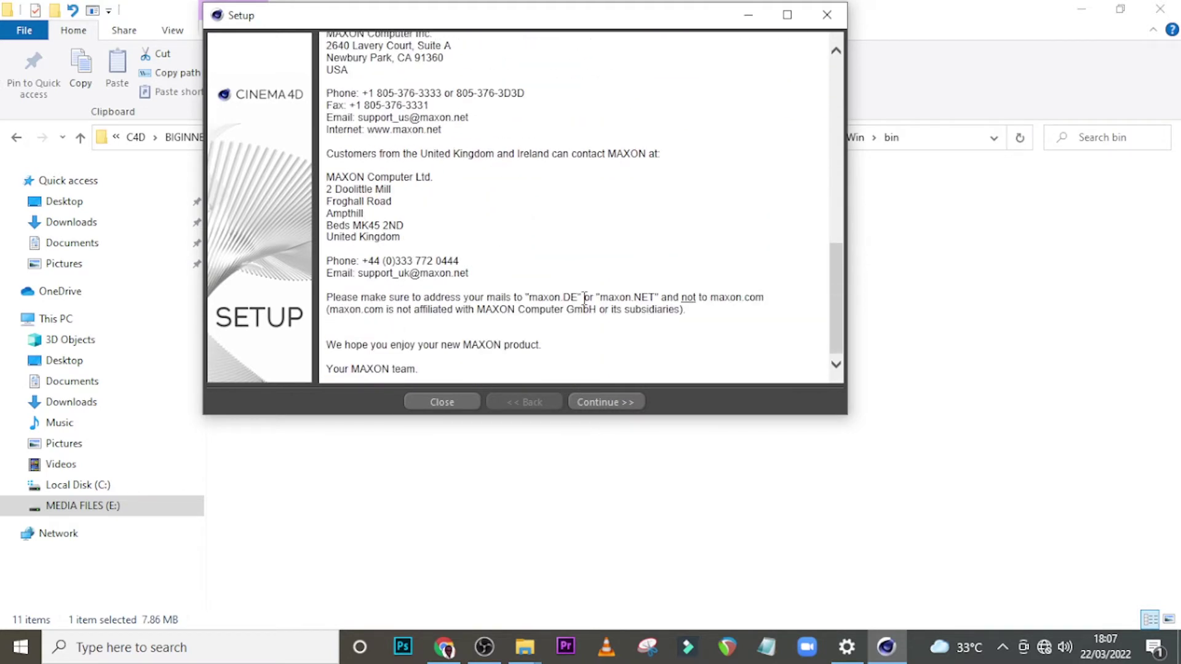
pyautogui.click(603, 402)
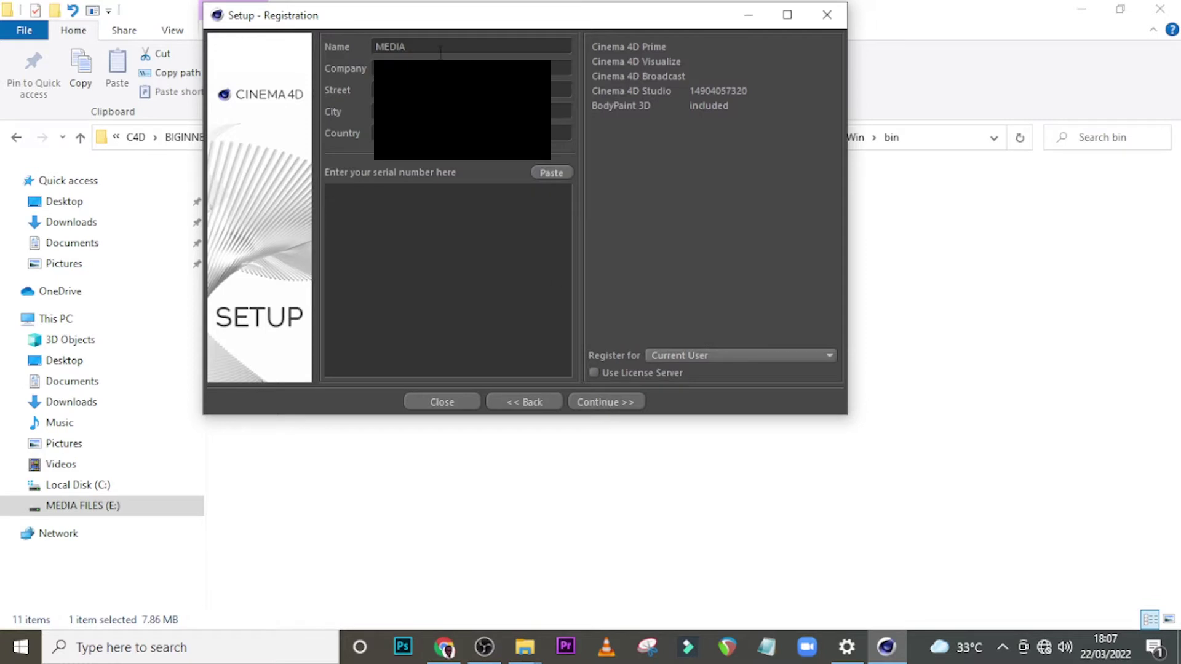
# Replace MEDIA in the registration Name field with your own name and continue.
pyautogui.moveTo(419, 51); pyautogui.dragTo(357, 45)
pyautogui.write('sethkbani')
pyautogui.click(606, 402)
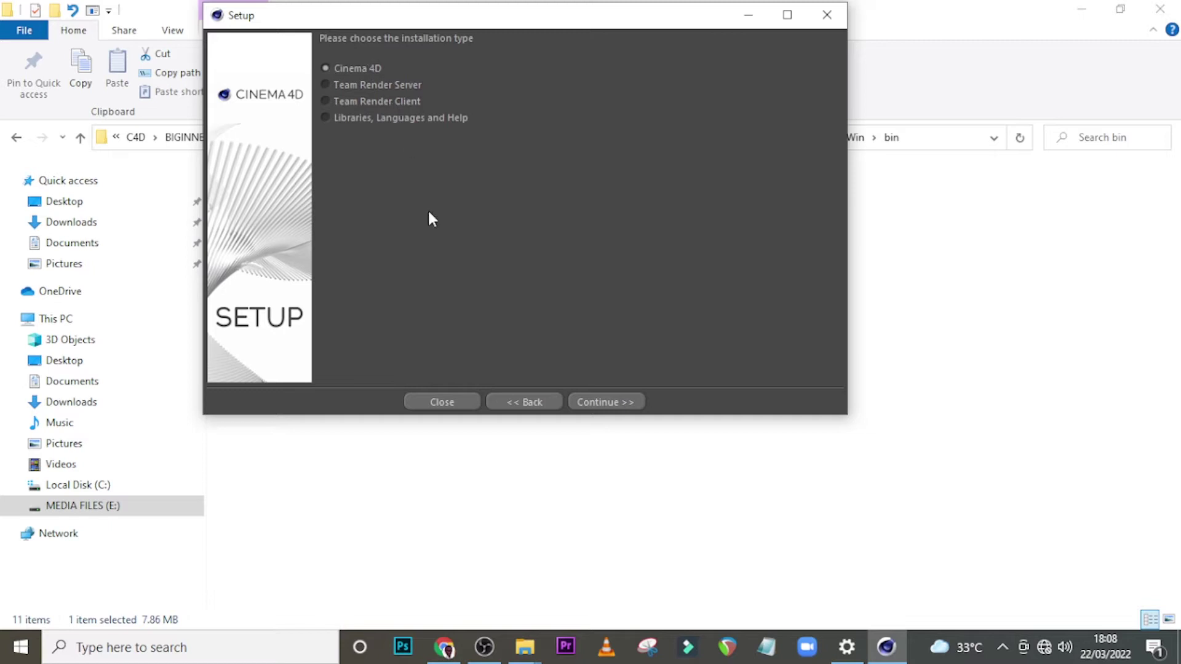
# Keep the Cinema 4D installation type, pass the features list, and accept the license agreement.
pyautogui.click(582, 401)
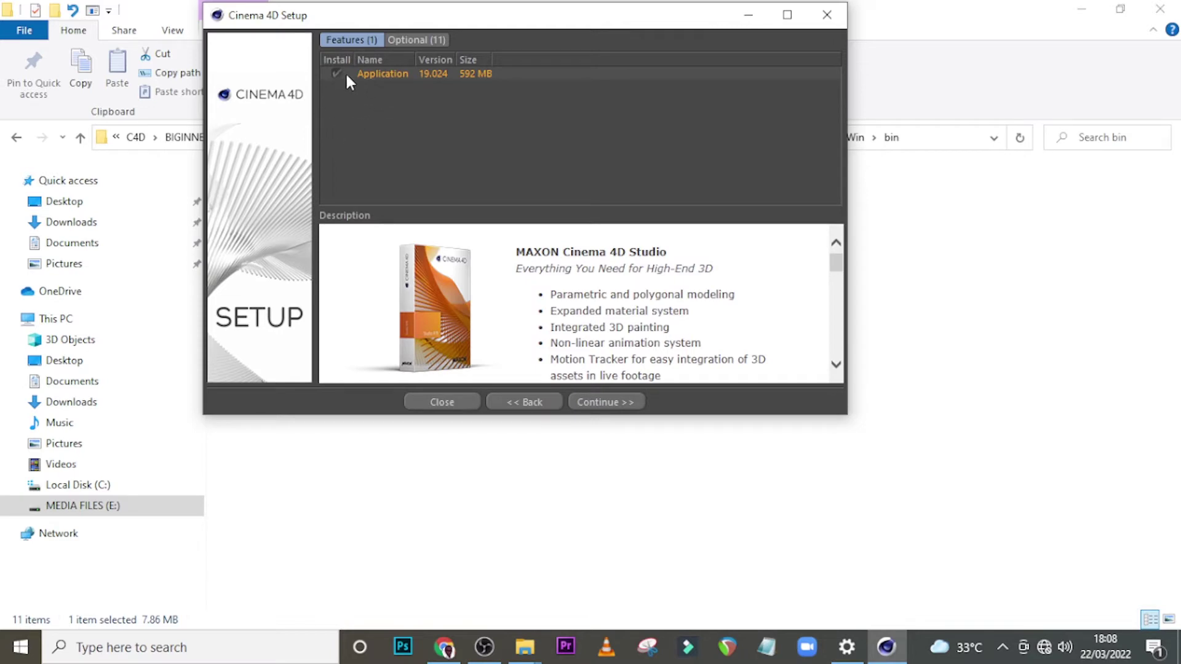
pyautogui.click(587, 402)
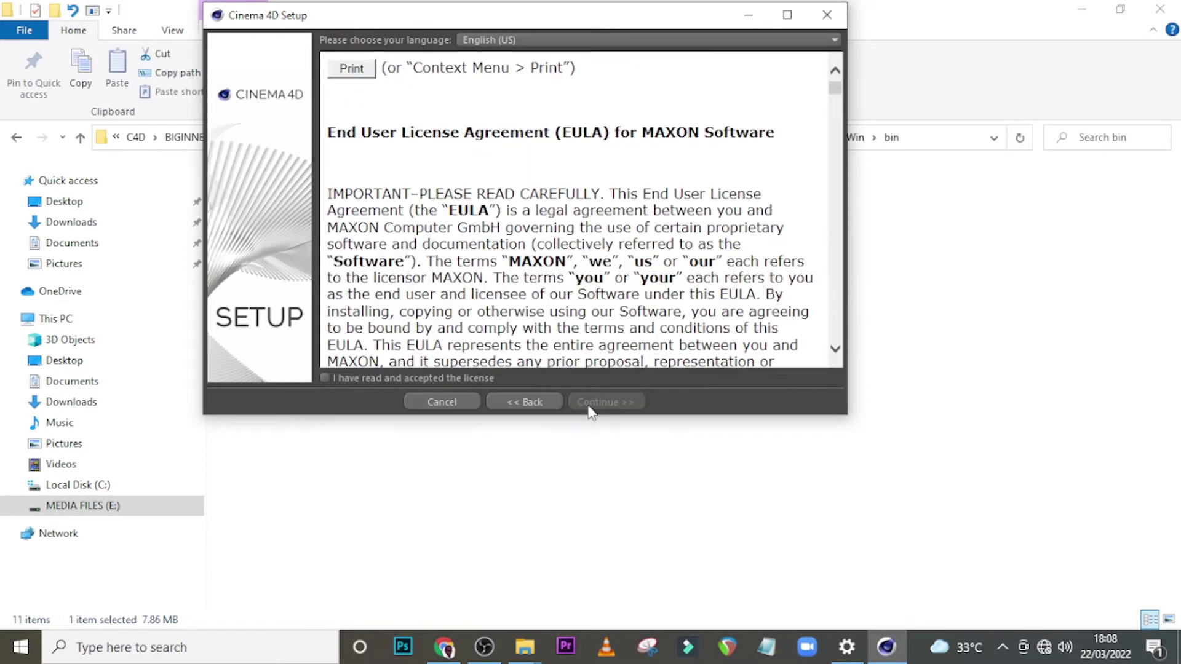
pyautogui.click(324, 378)
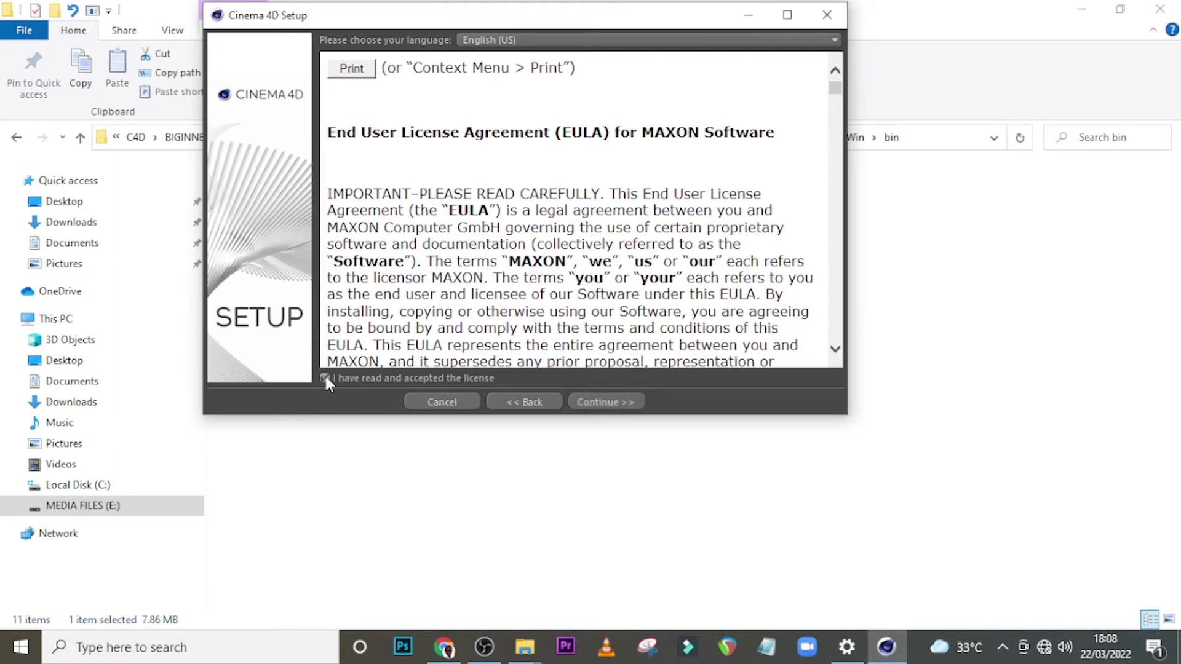
pyautogui.click(601, 403)
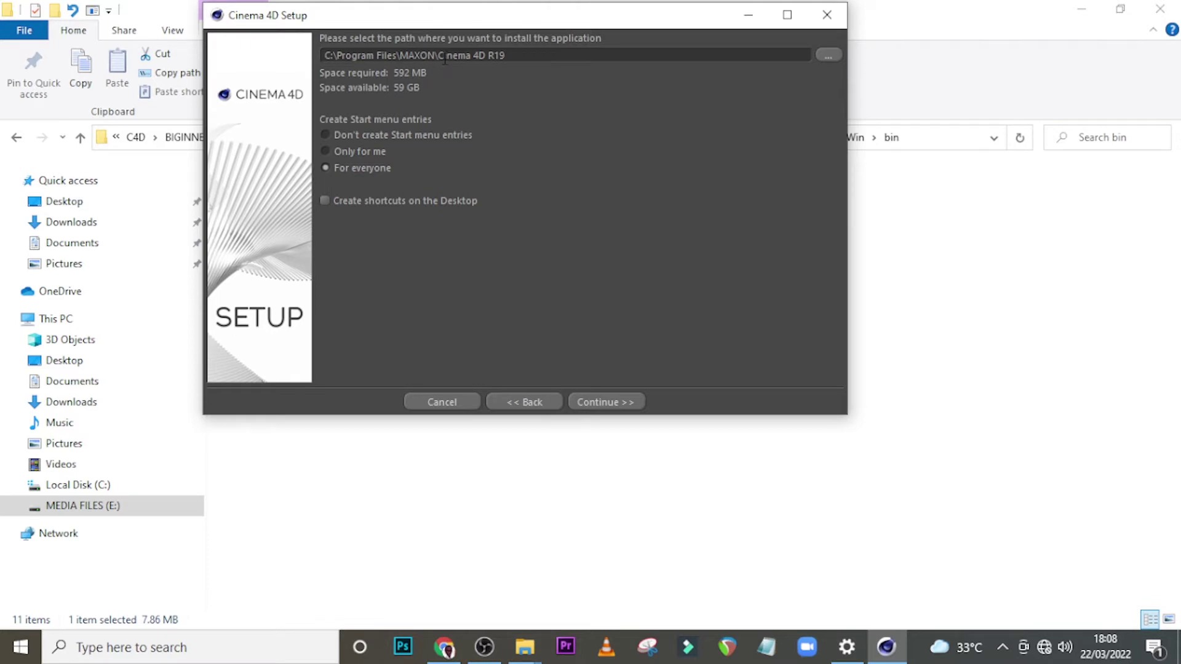
# Select 'Cinema 4D R19' in the install path, then bring up the SET UP Explorer window.
pyautogui.moveTo(526, 58); pyautogui.dragTo(440, 58)
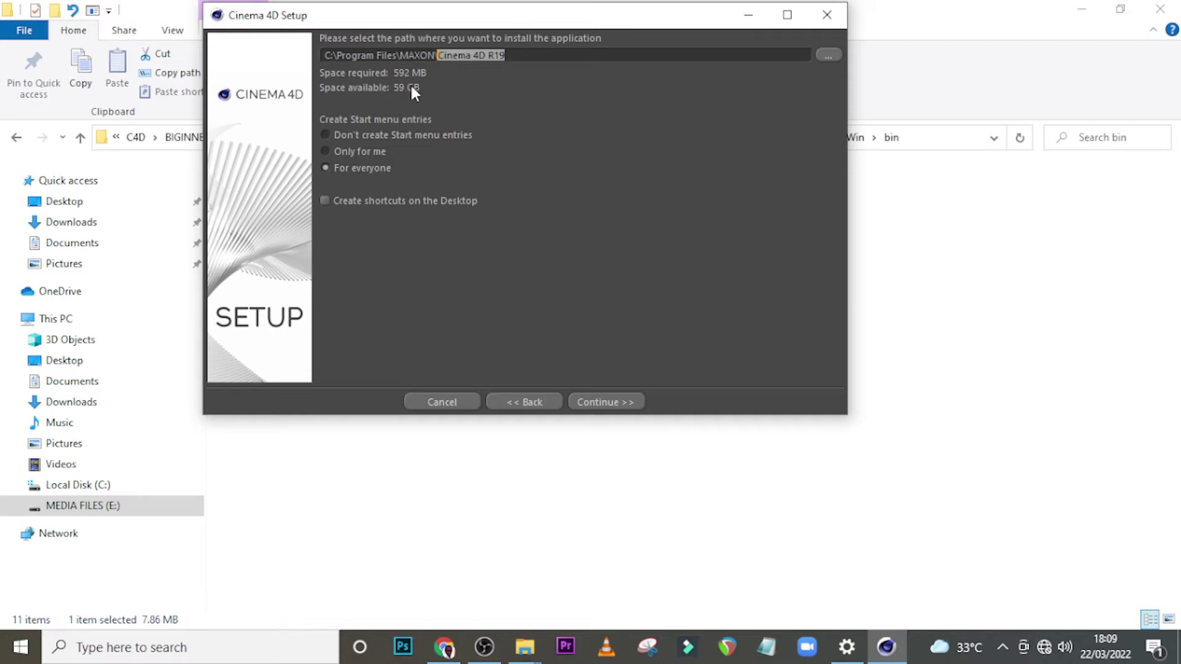
pyautogui.click(524, 647)
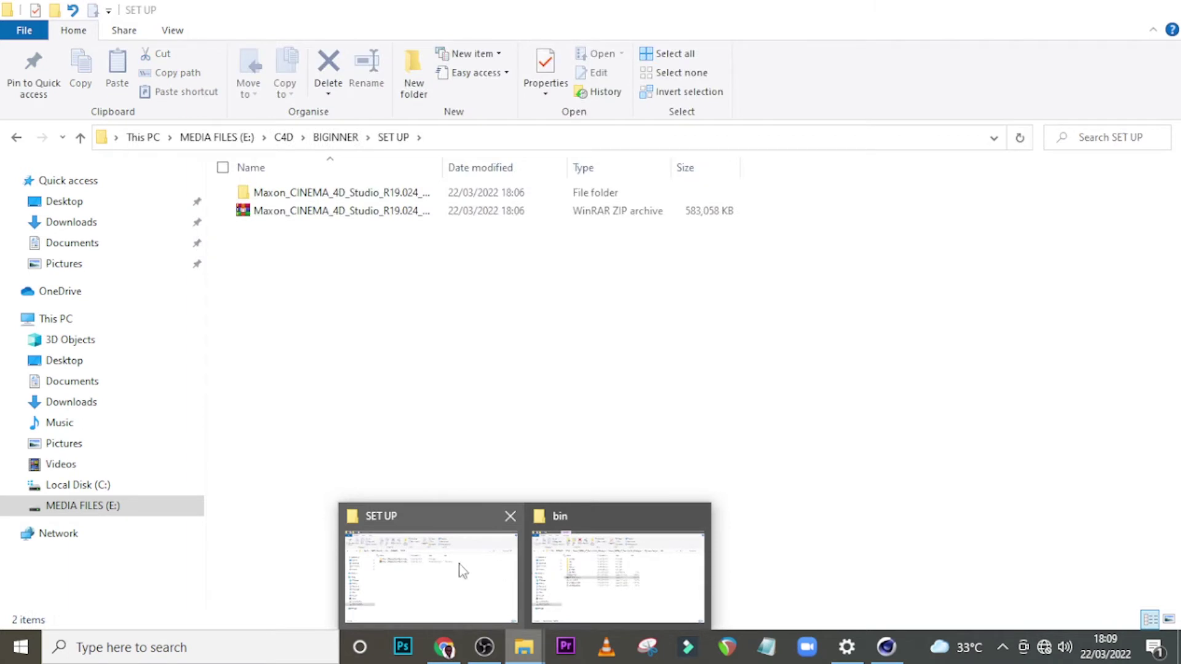
pyautogui.click(463, 570)
# Check Local Disk (C:) free space under This PC (54.5 GB of 216 GB), then return to Setup.
pyautogui.click(58, 324)
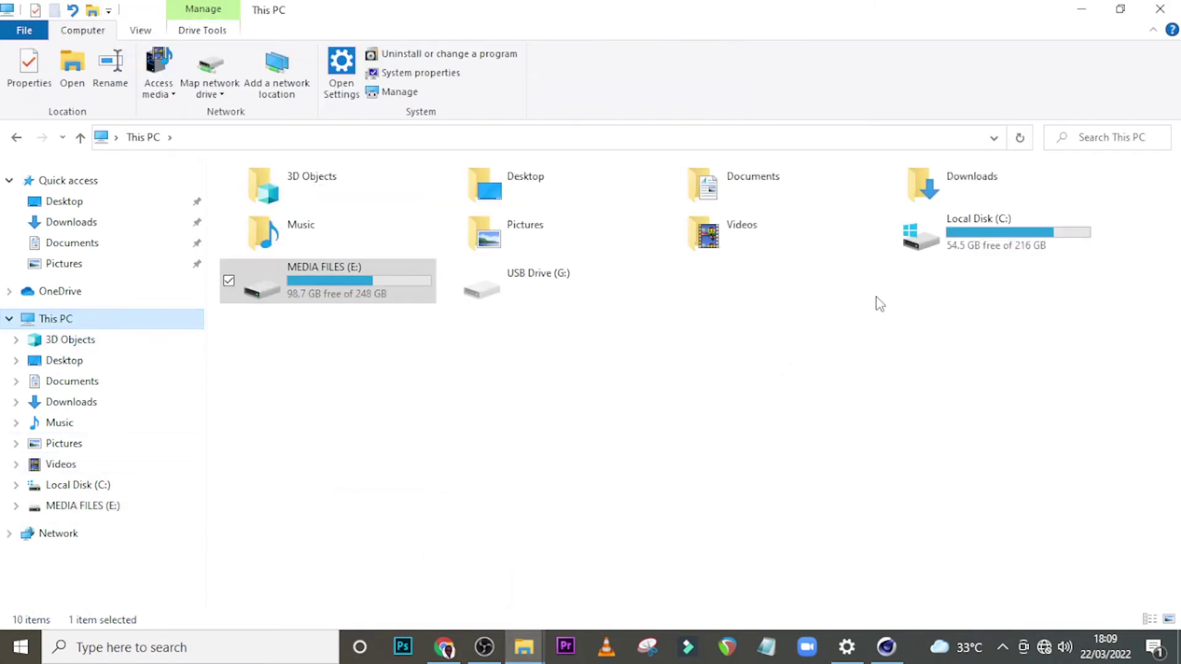
pyautogui.click(983, 242)
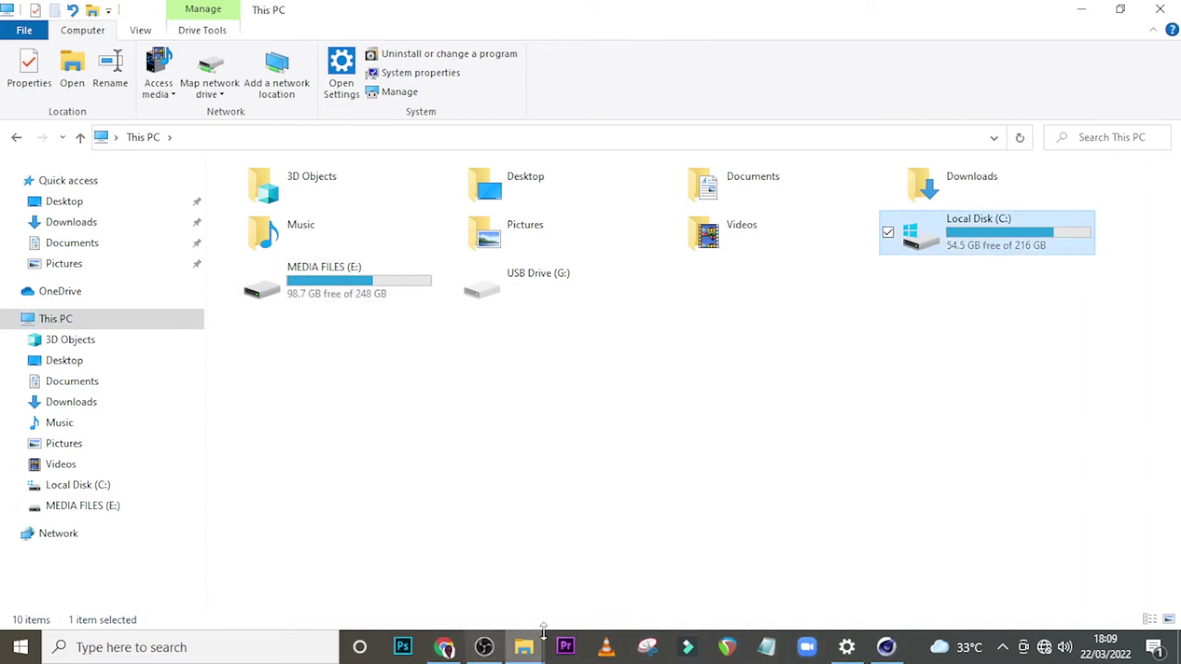
pyautogui.click(887, 647)
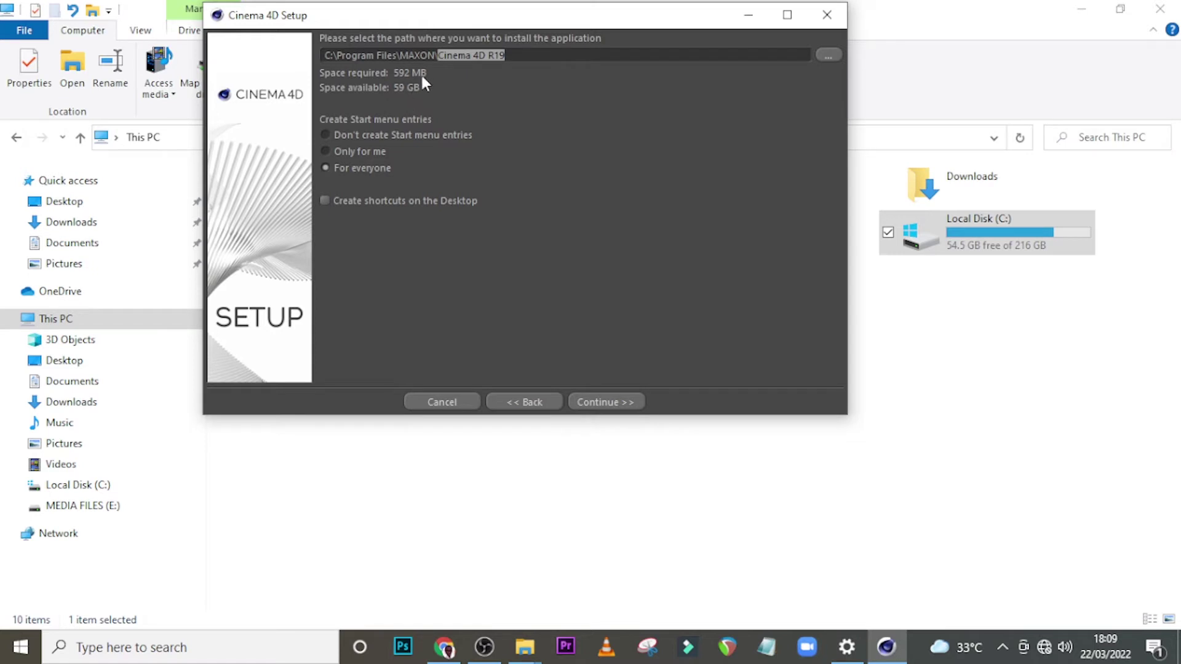
# Enable desktop shortcuts and start installing into C:\Program Files\MAXON\Cinema 4D R19.
pyautogui.click(327, 136)
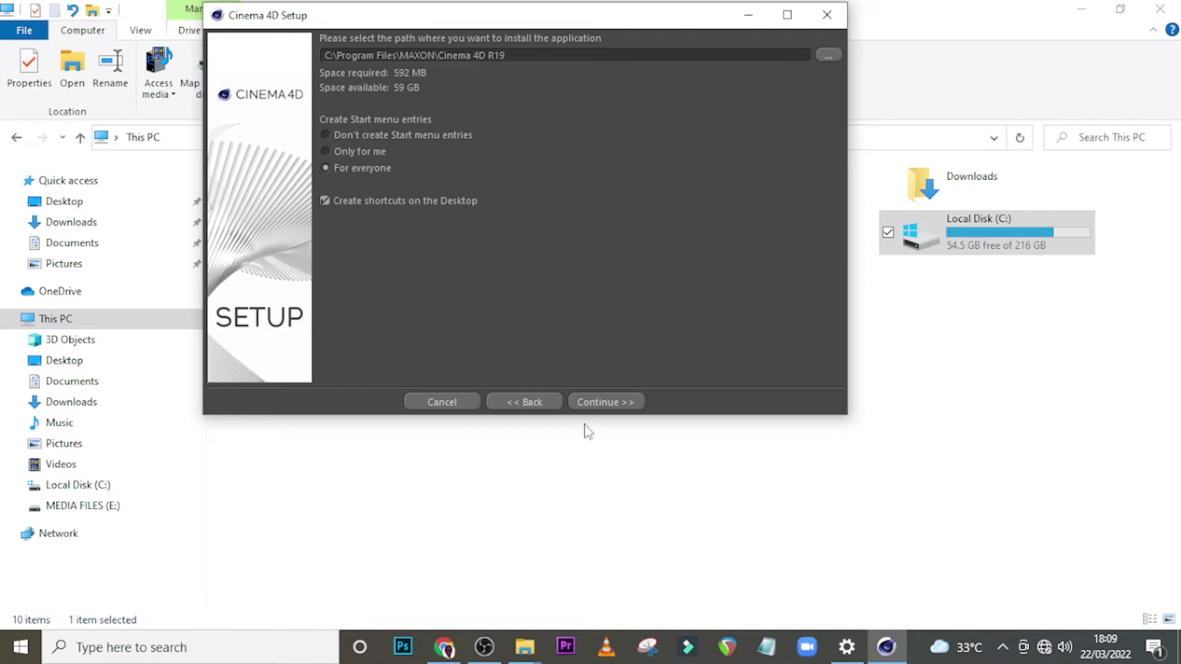
pyautogui.click(602, 403)
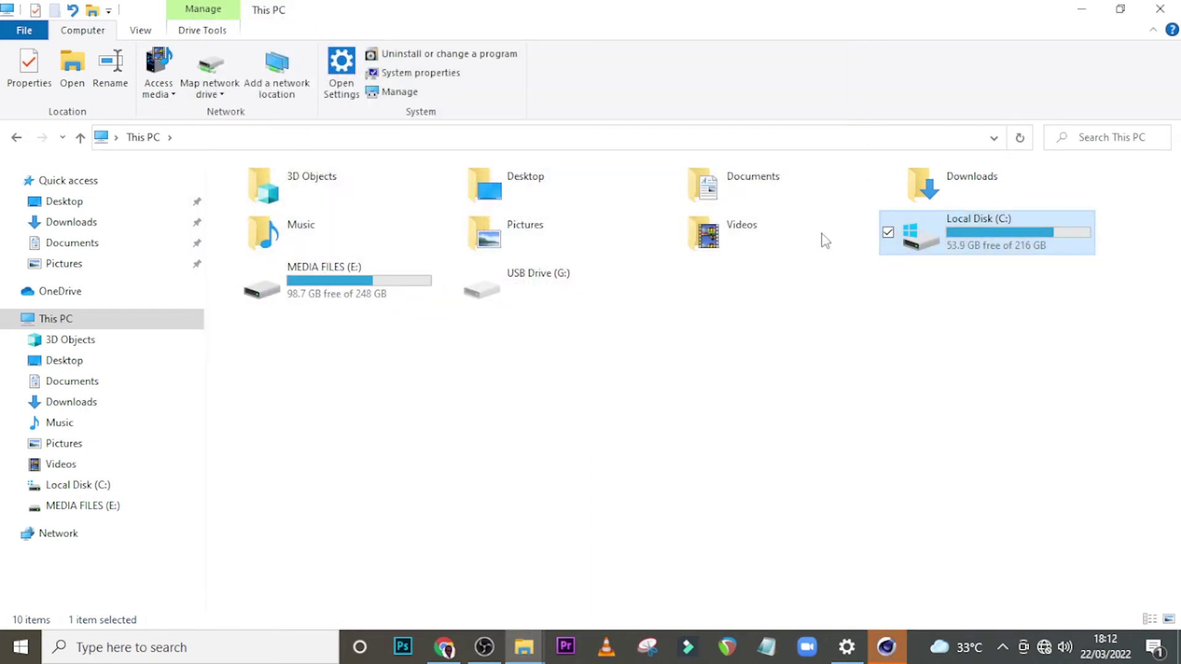
# After the installation completes, close the This PC window to reveal the finished installer.
pyautogui.click(1080, 10)
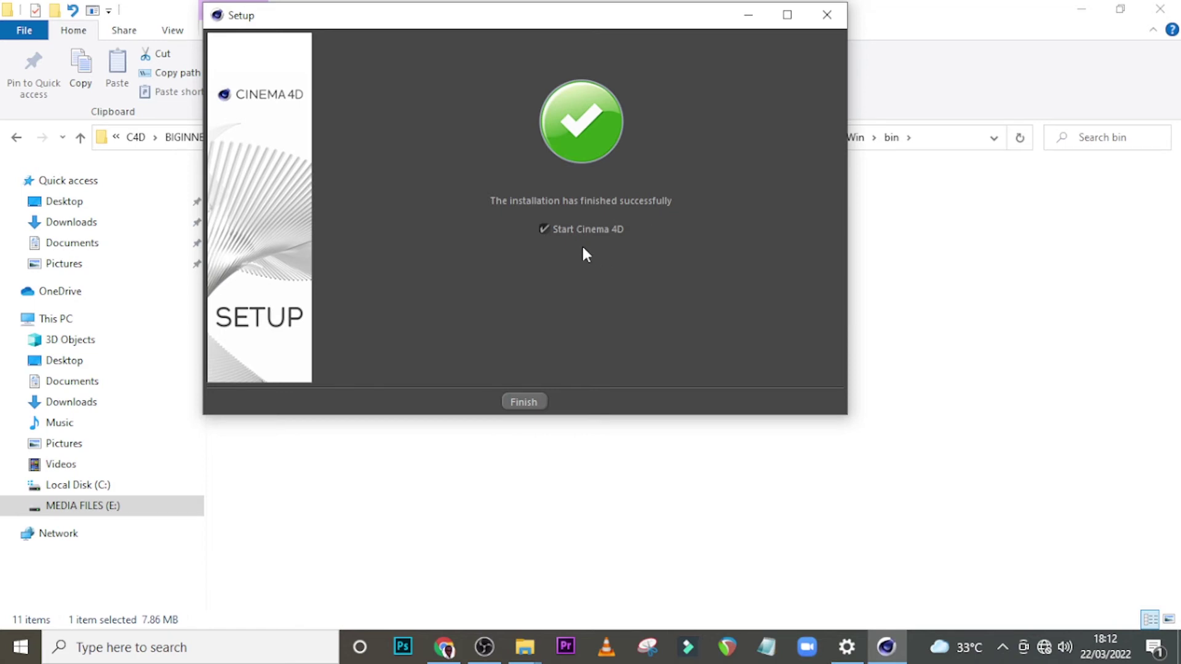
# Finish Setup with Start Cinema 4D enabled, launching Cinema 4D R19.024 Studio.
pyautogui.click(523, 402)
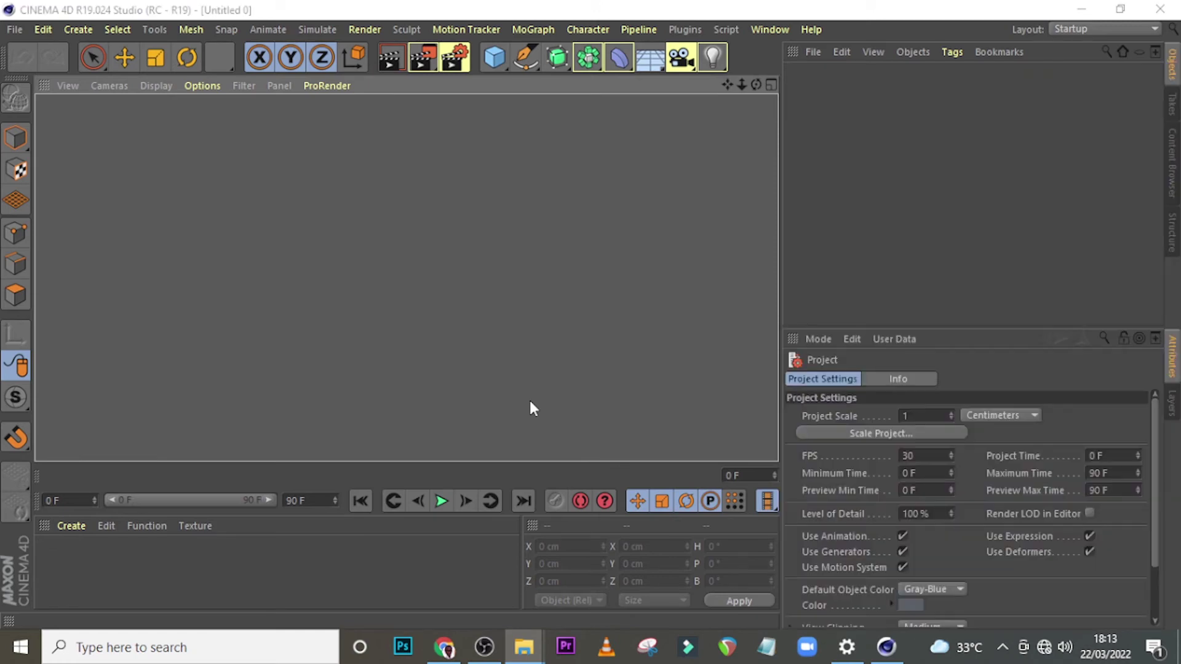
pyautogui.click(770, 30)
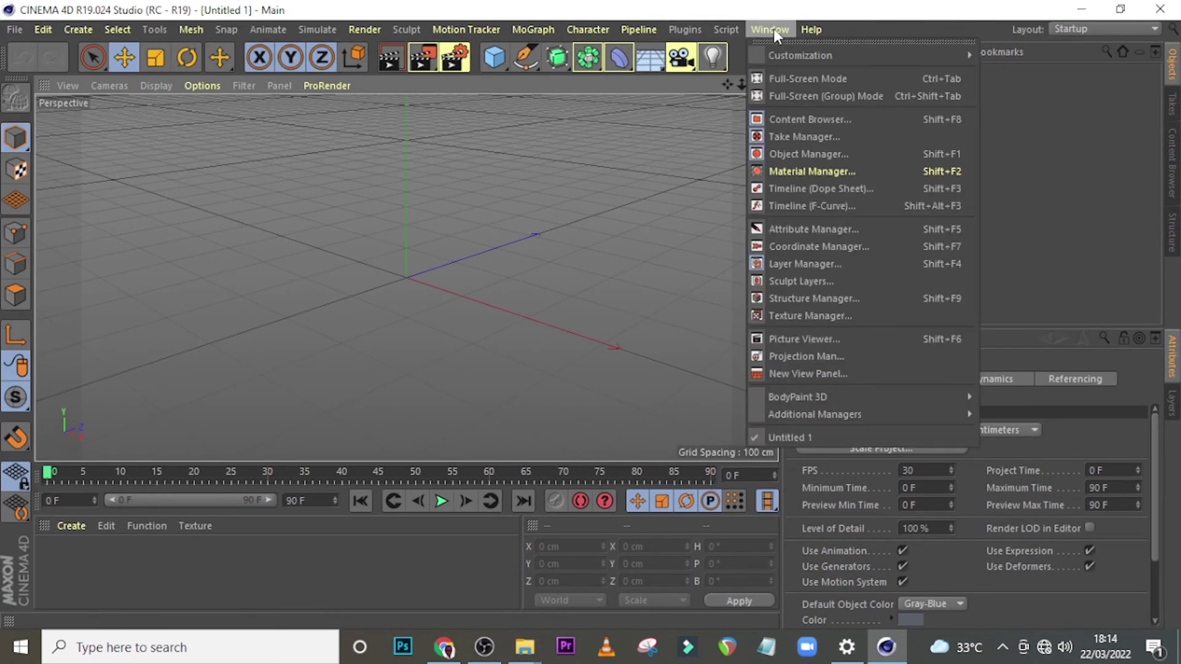
pyautogui.click(810, 30)
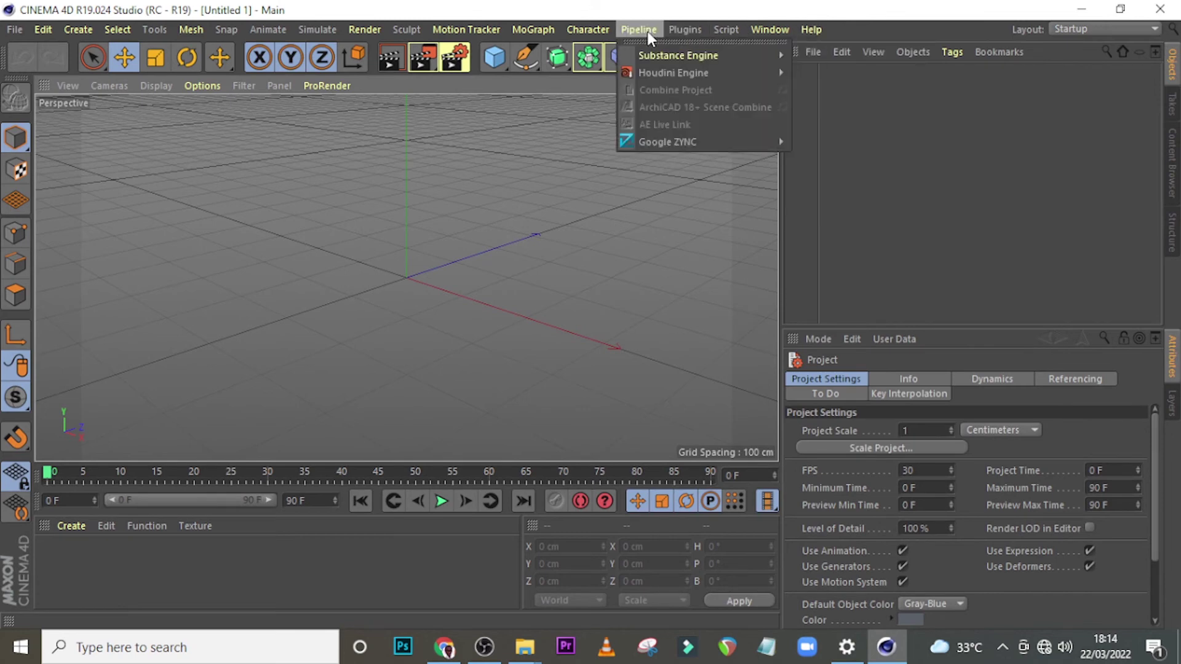
pyautogui.click(544, 28)
pyautogui.click(545, 28)
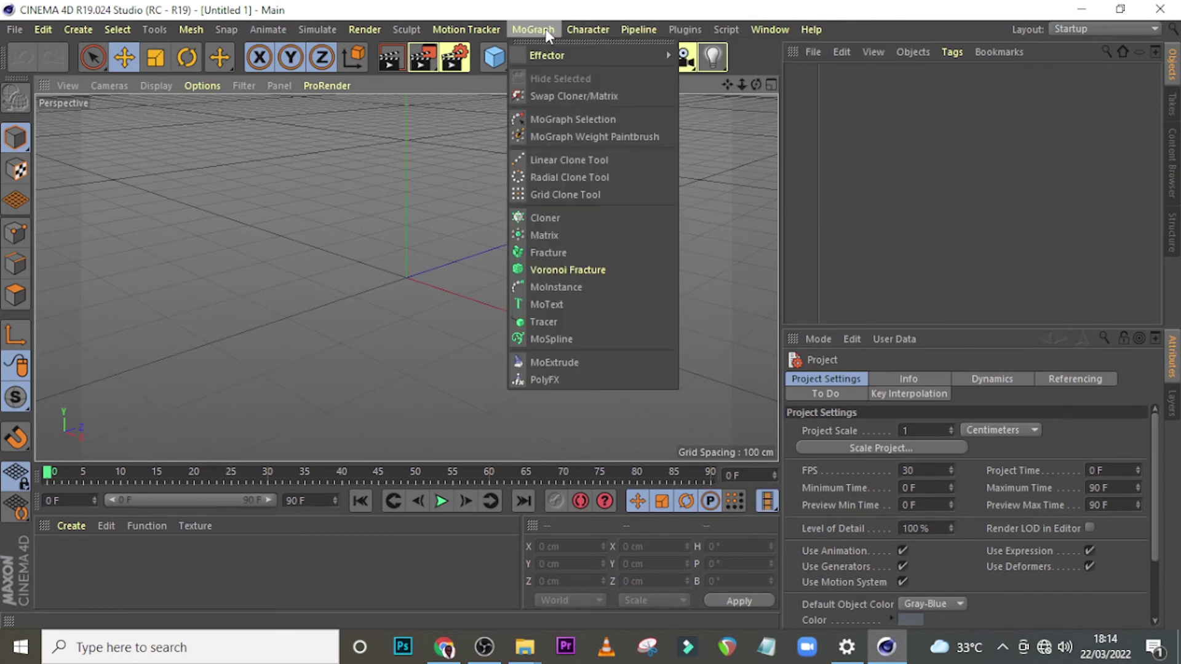
pyautogui.click(492, 27)
pyautogui.click(366, 32)
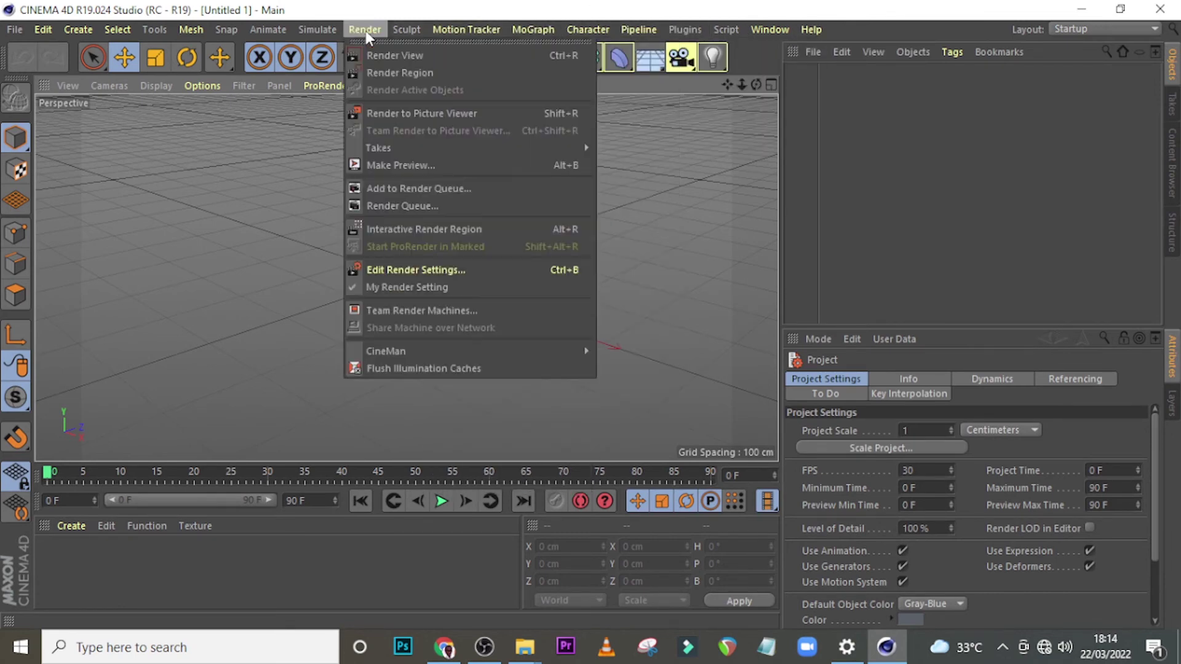
pyautogui.click(364, 30)
pyautogui.click(192, 30)
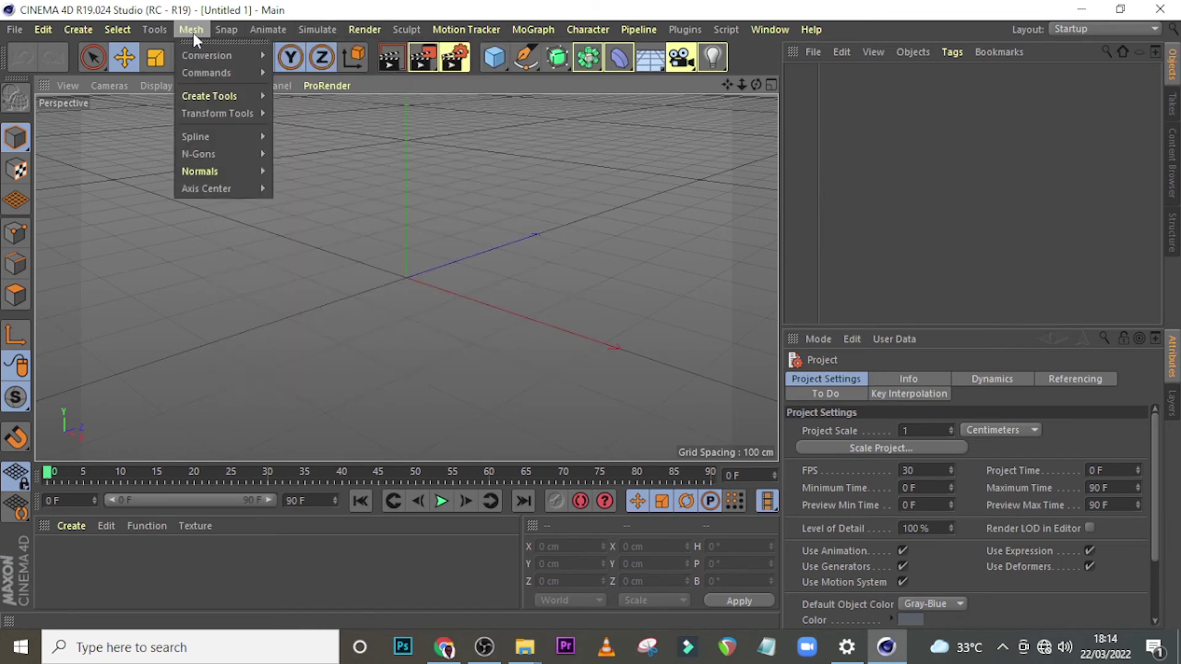
pyautogui.click(192, 31)
pyautogui.click(86, 30)
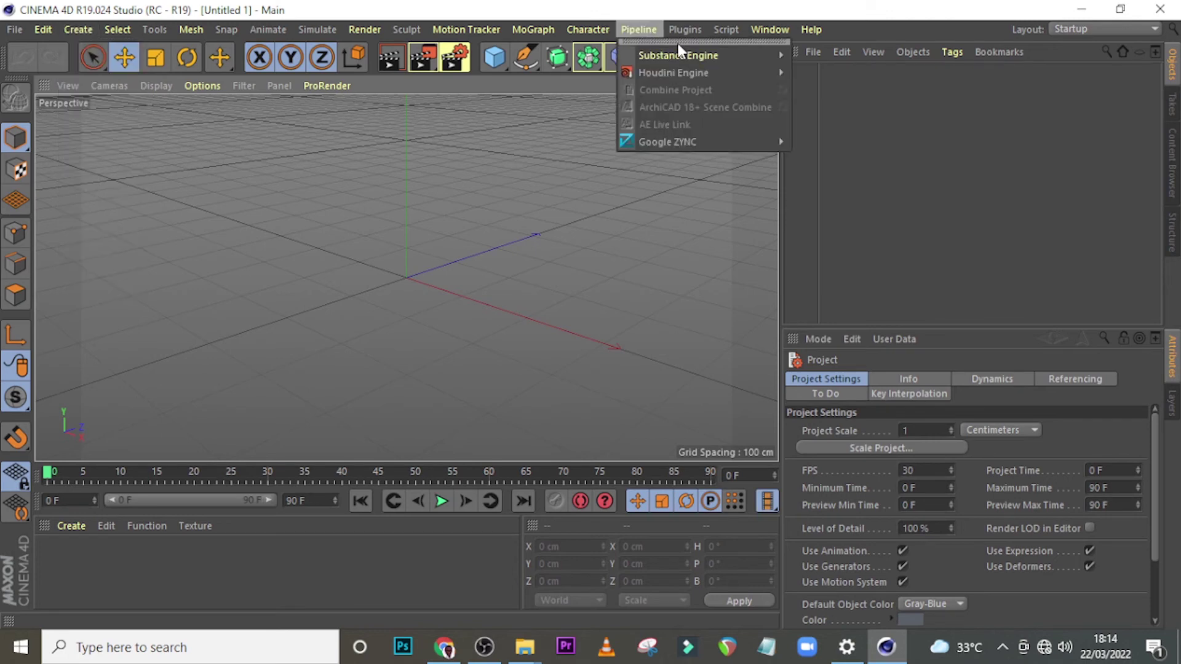
pyautogui.moveTo(685, 34)
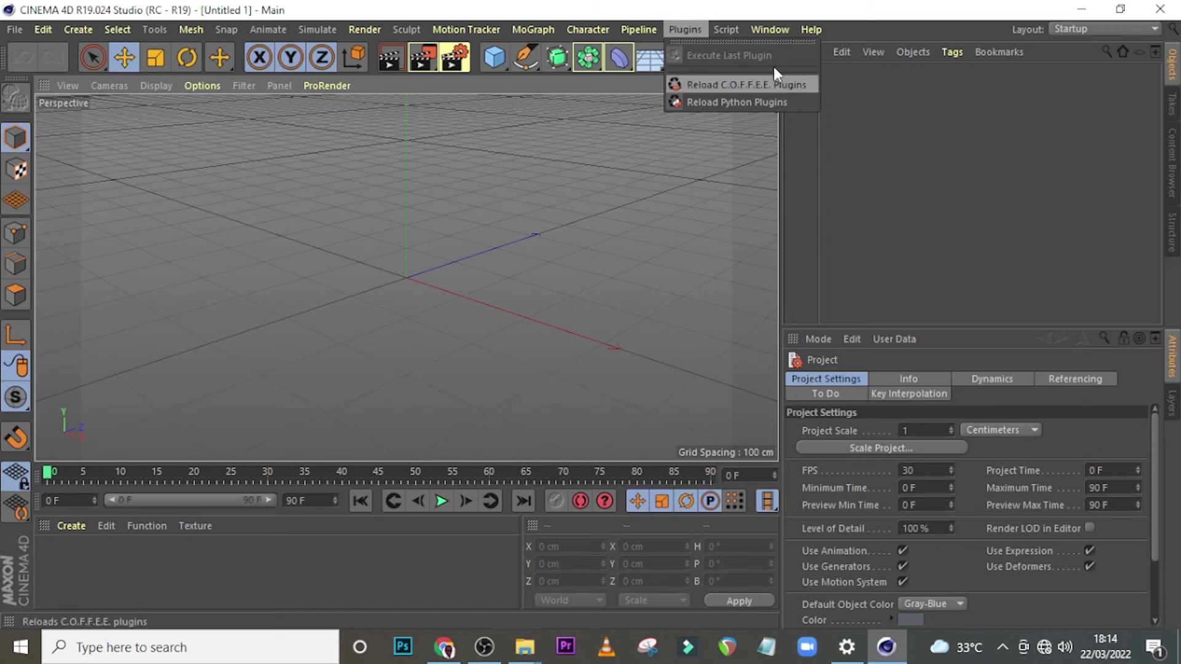
pyautogui.click(1031, 69)
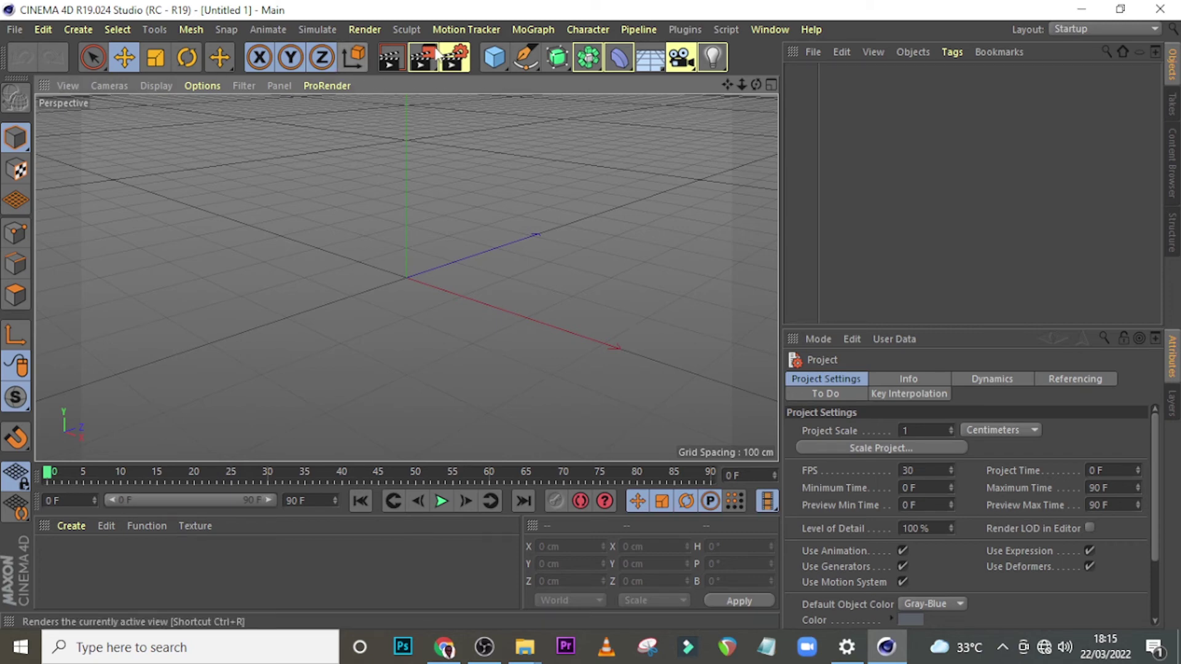
pyautogui.click(528, 58)
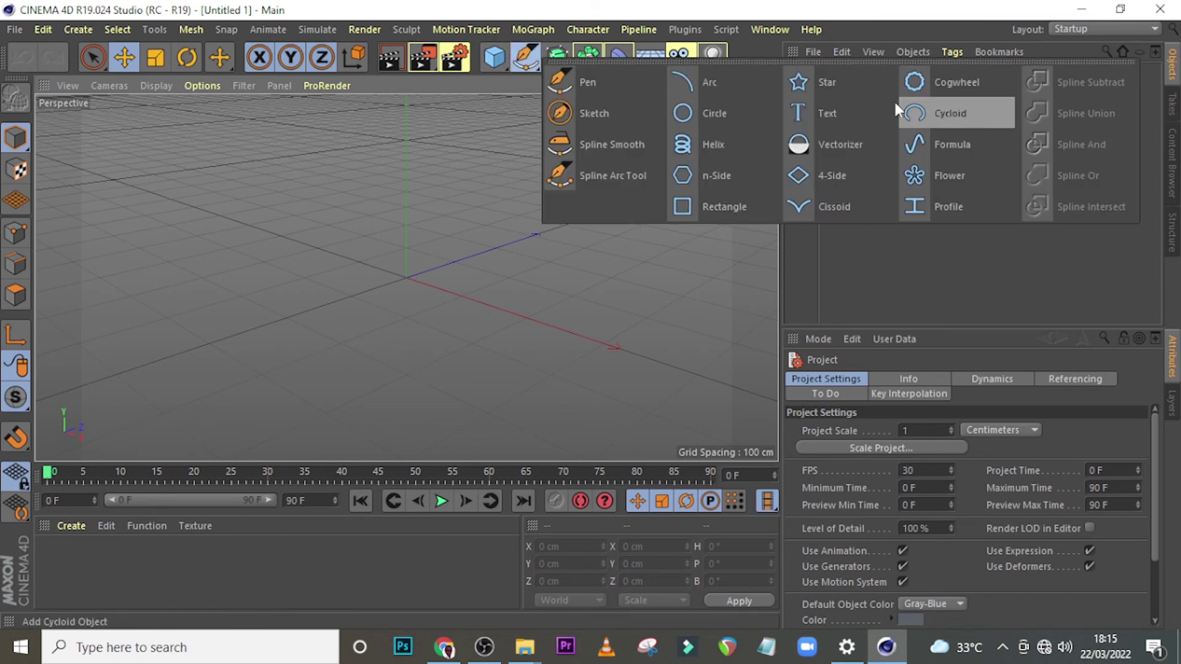
# Add a Text spline, replace 'Text' with the name in lowercase, and frame the letters.
pyautogui.click(816, 112)
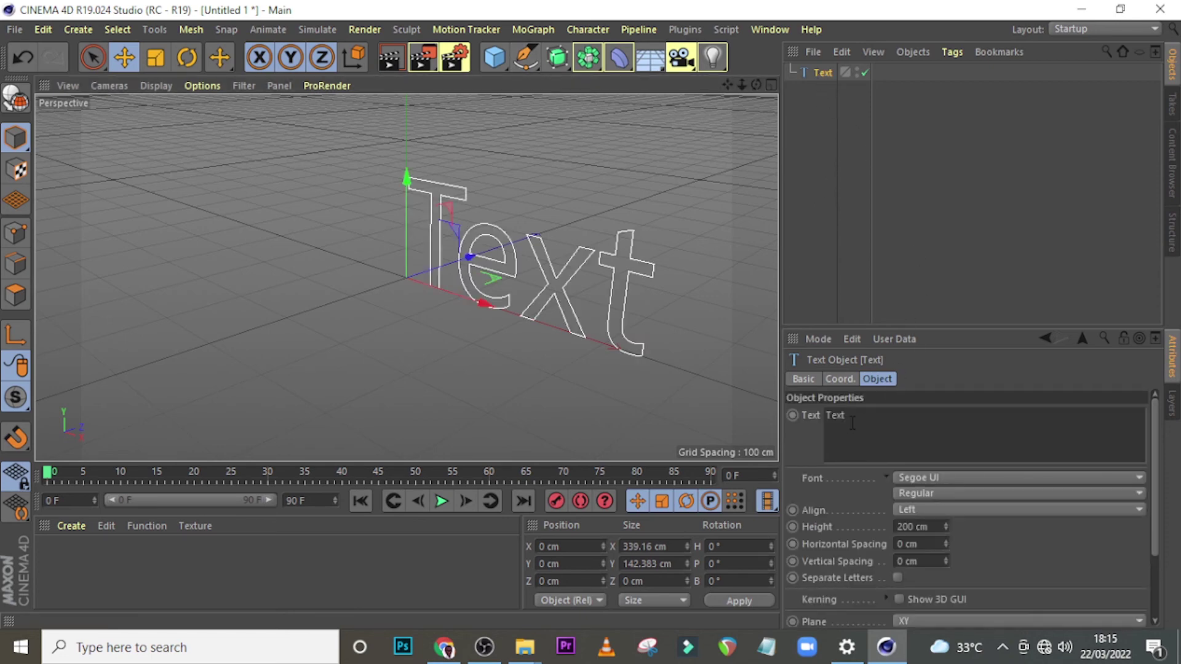
pyautogui.doubleClick(852, 422)
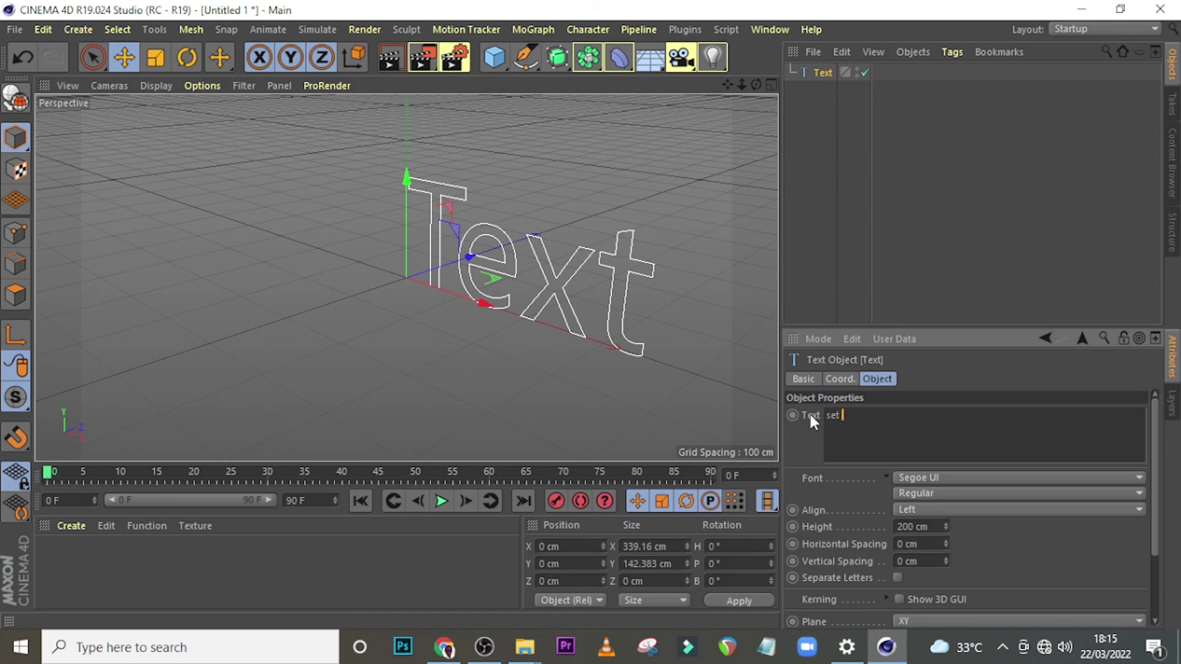
pyautogui.write('set k')
pyautogui.press('BackSpace')
pyautogui.press('BackSpace')
pyautogui.write('h k bani')
pyautogui.click(794, 439)
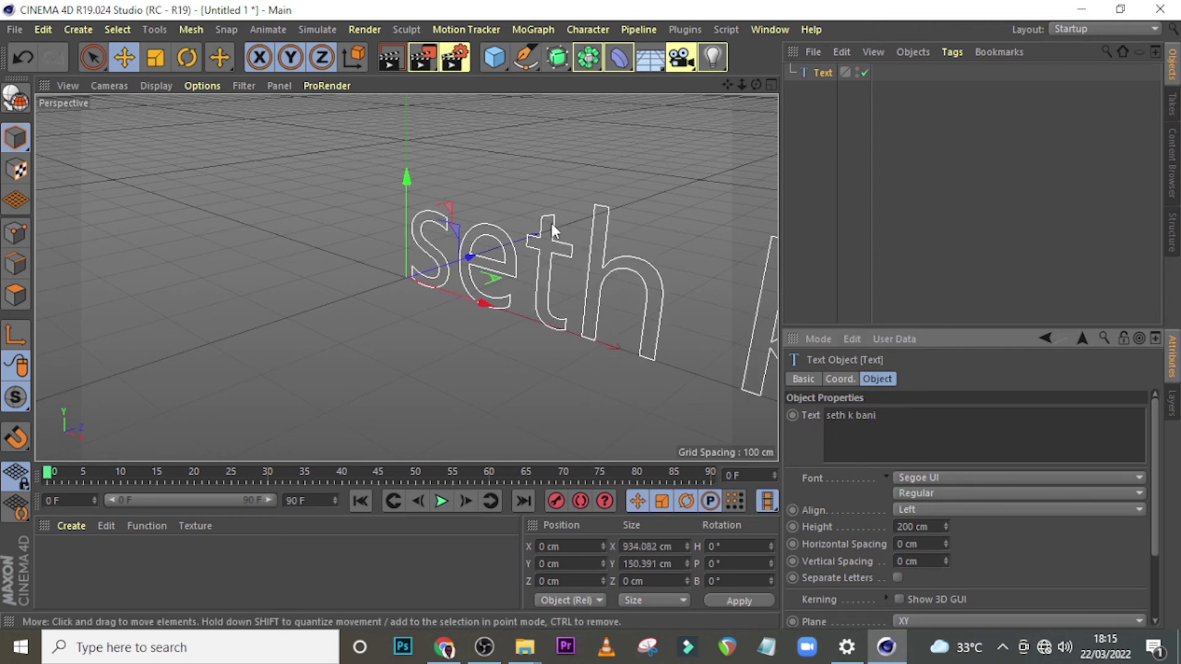
pyautogui.moveTo(742, 84); pyautogui.dragTo(406, 278)
pyautogui.moveTo(757, 84); pyautogui.dragTo(406, 278)
pyautogui.click(771, 85)
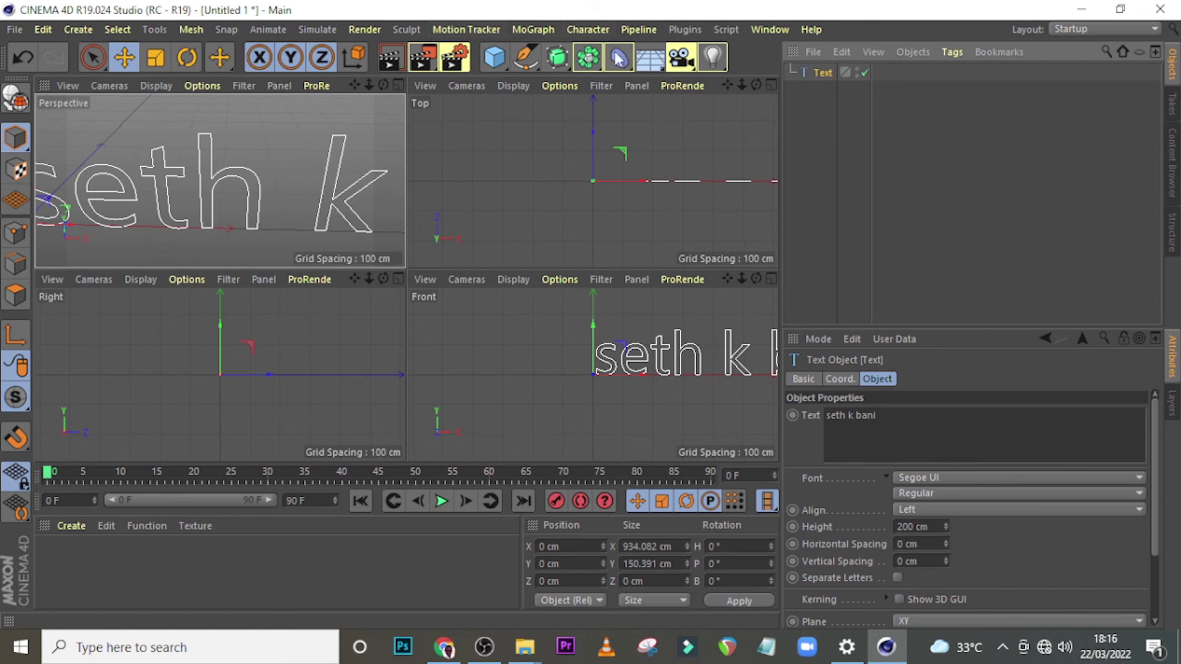
# Add an Extrude generator, parent the Text spline under it, and maximise the Perspective view.
pyautogui.click(551, 64)
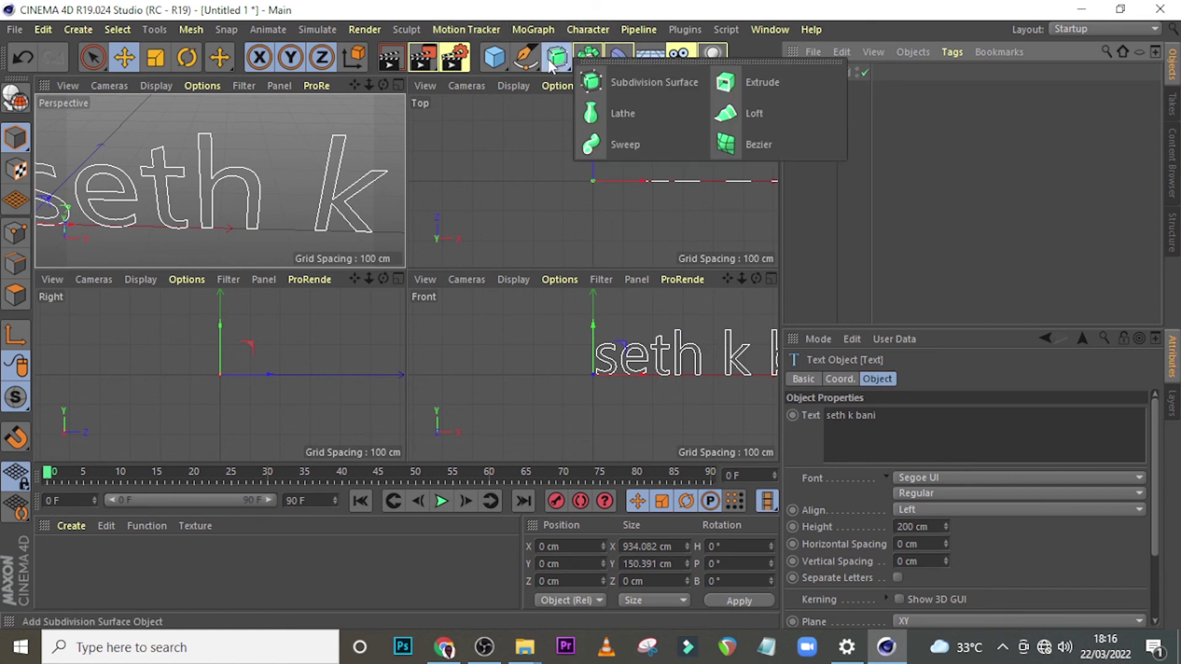
pyautogui.click(761, 86)
pyautogui.moveTo(821, 90)
pyautogui.mouseDown()
pyautogui.moveTo(813, 65)
pyautogui.moveTo(828, 70)
pyautogui.mouseUp()
pyautogui.click(821, 91)
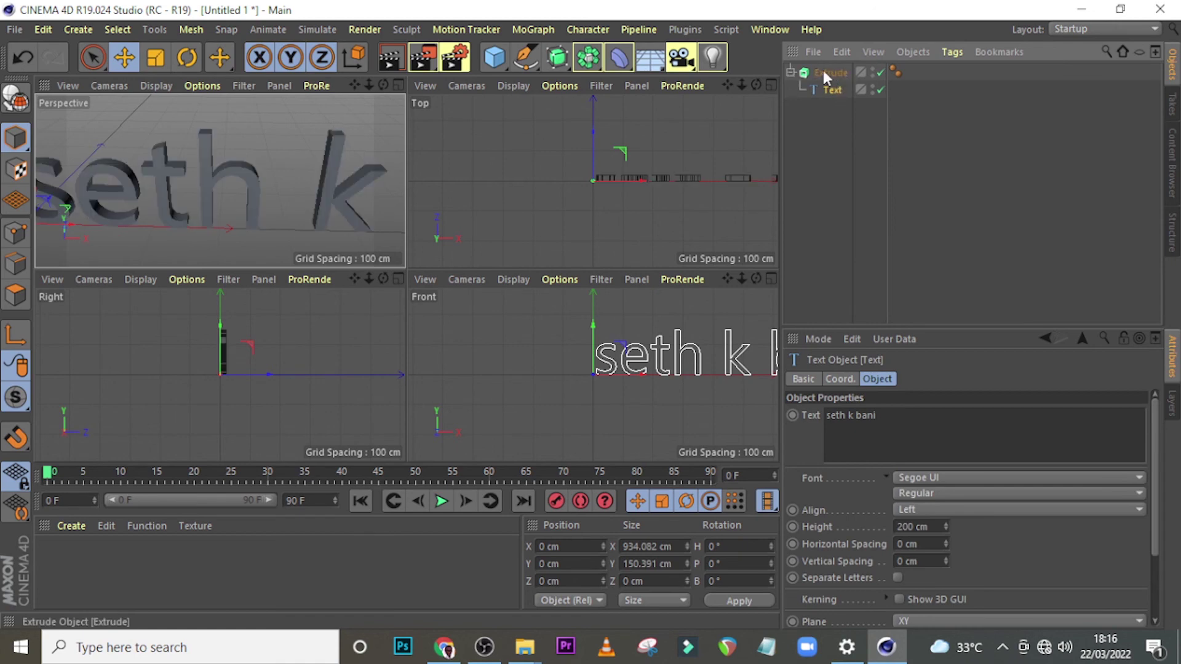
pyautogui.click(397, 86)
pyautogui.moveTo(730, 84); pyautogui.dragTo(757, 90)
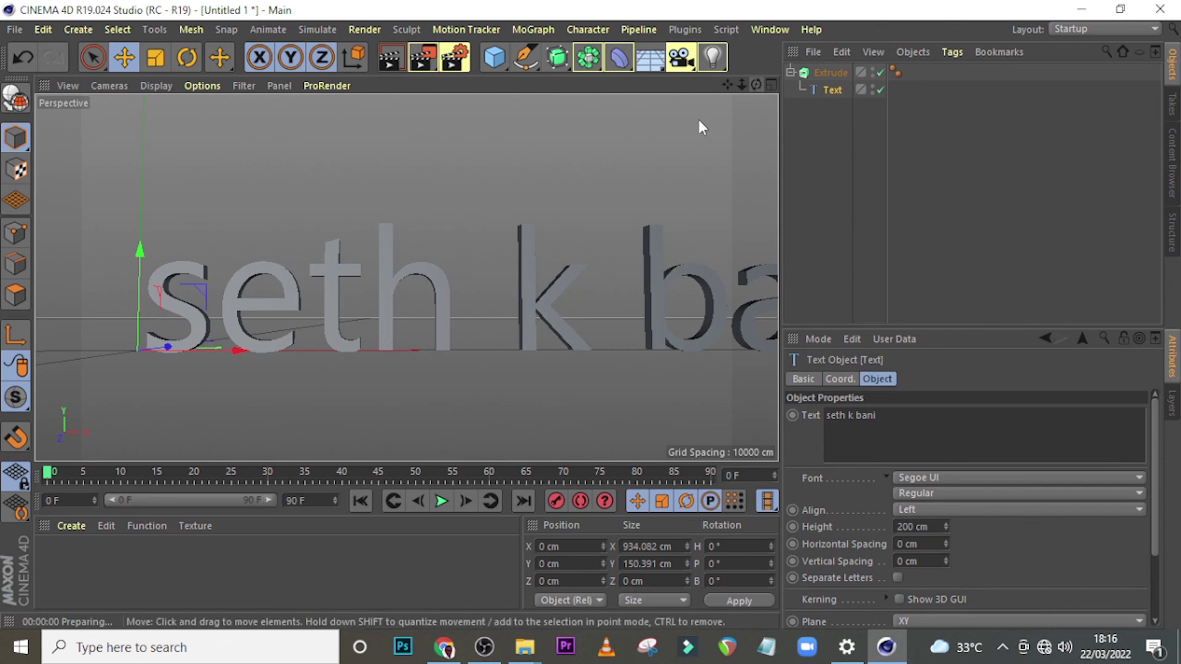
pyautogui.hotkey('ctrl', 'r')
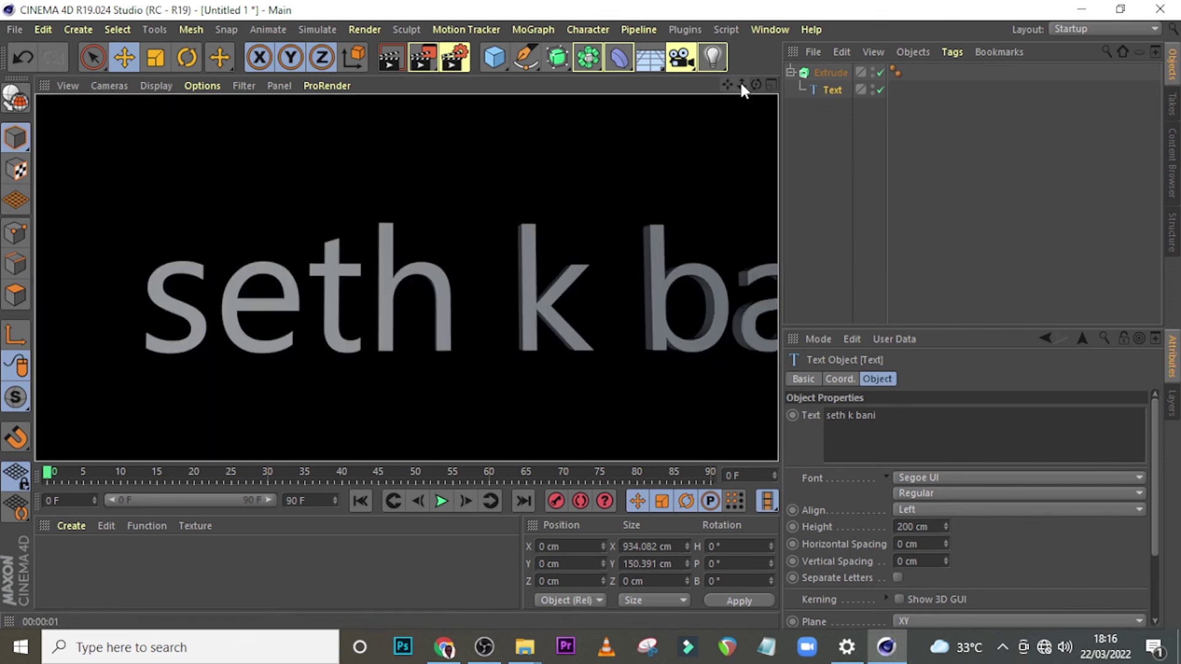
pyautogui.moveTo(740, 87)
pyautogui.mouseDown()
pyautogui.moveTo(729, 83)
pyautogui.moveTo(747, 69)
pyautogui.mouseUp()
pyautogui.hotkey('ctrl', 'r')
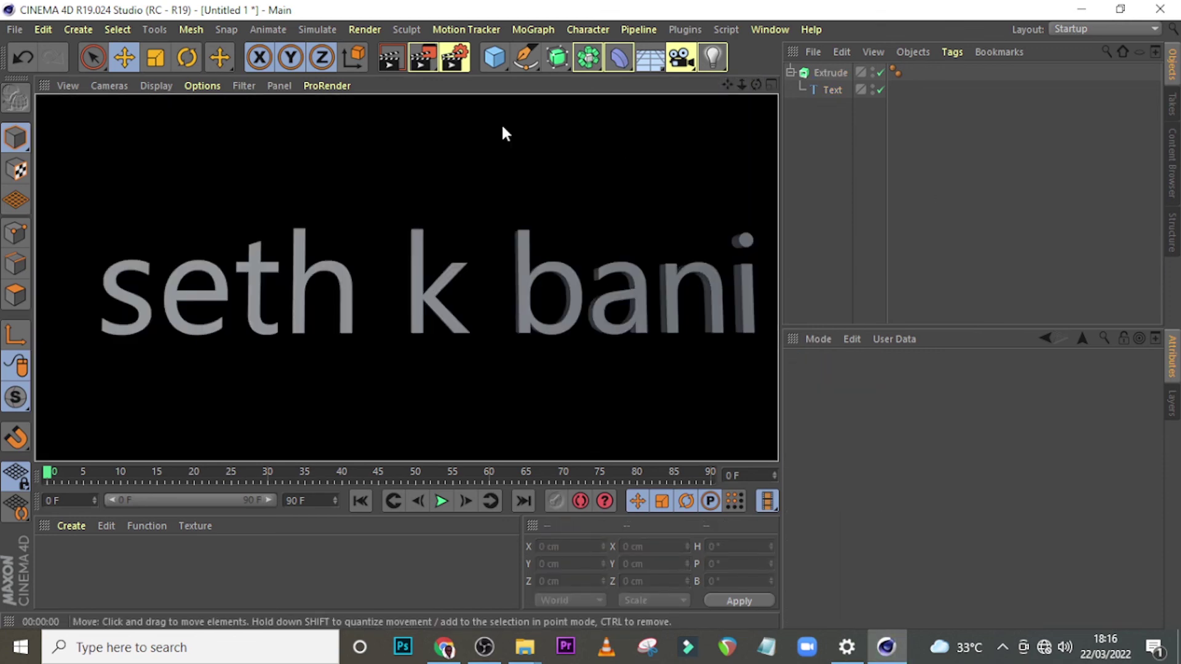